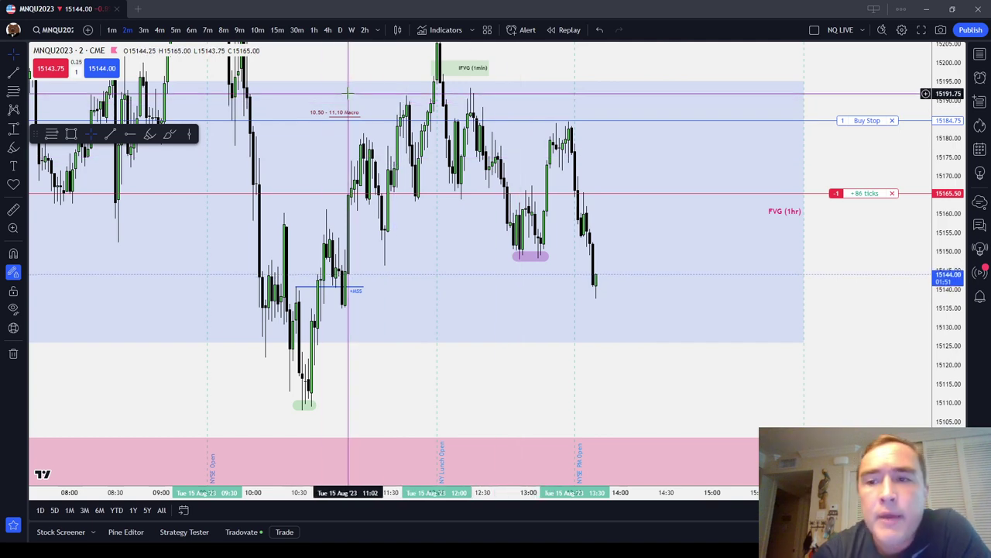
- Circle the equal highs just before the NYSE PM Open with the brush and delete the circle
scroll(535, 153, "down", 2)
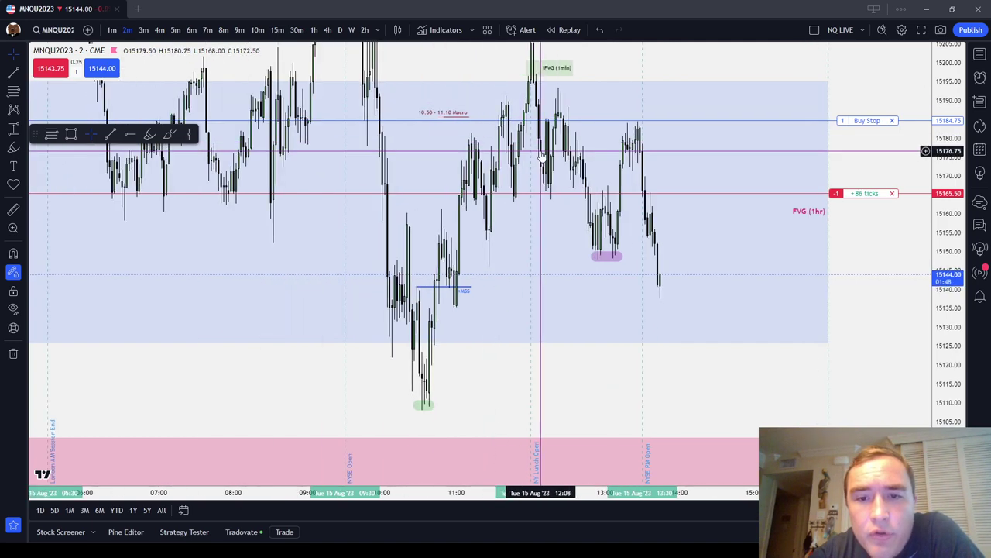
left_click_drag(728, 155, 761, 248)
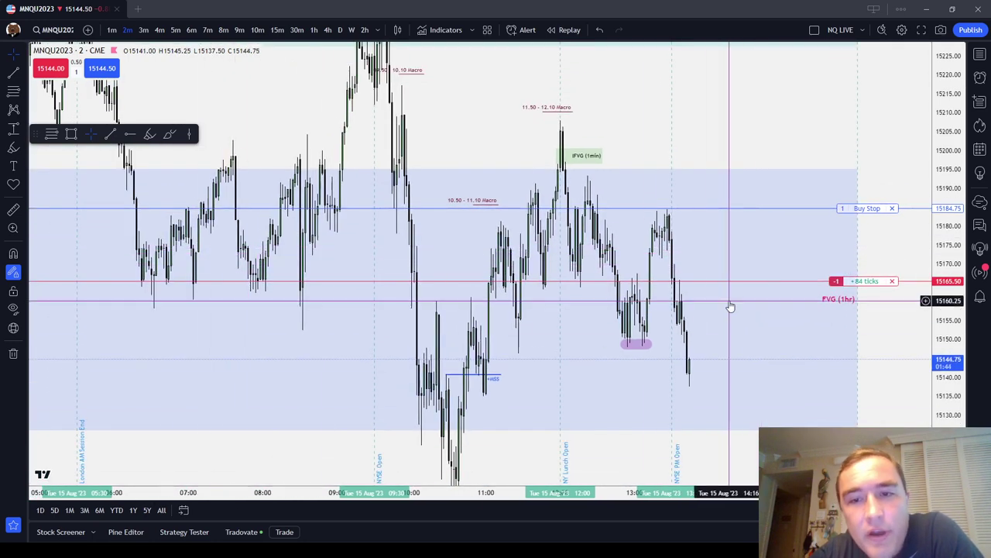
scroll(728, 283, "up", 2)
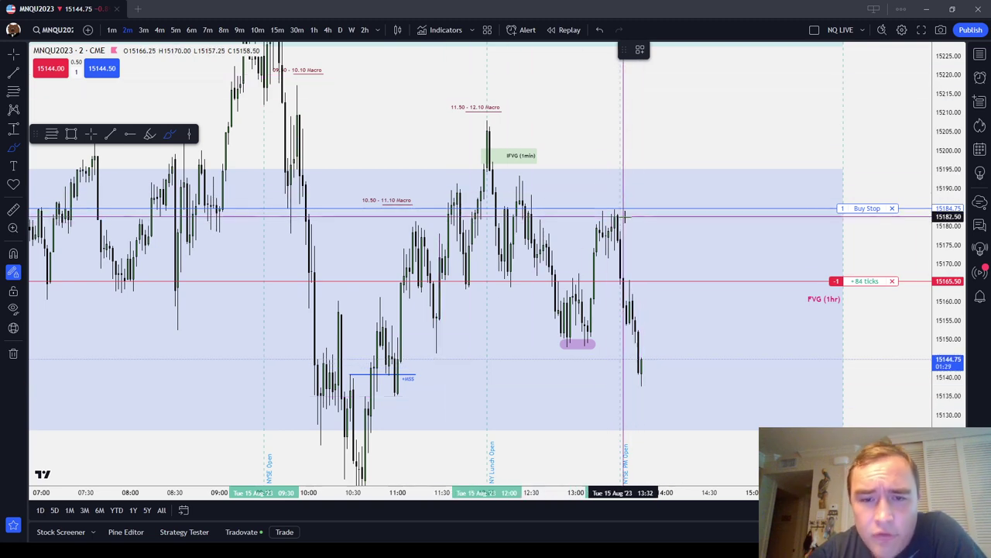
mouse_move(625, 208)
left_mouse_down()
mouse_move(586, 210)
mouse_move(626, 217)
left_mouse_up()
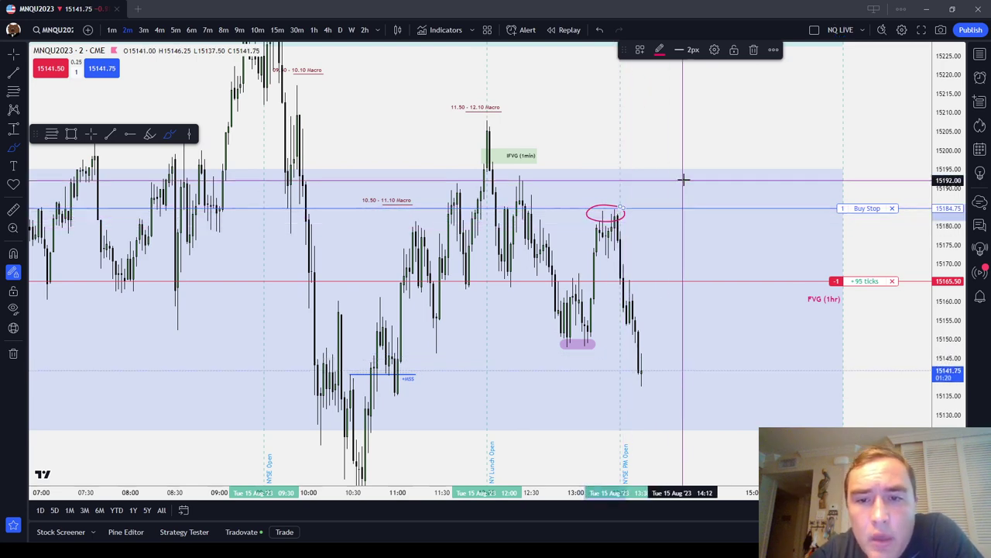
left_click(754, 50)
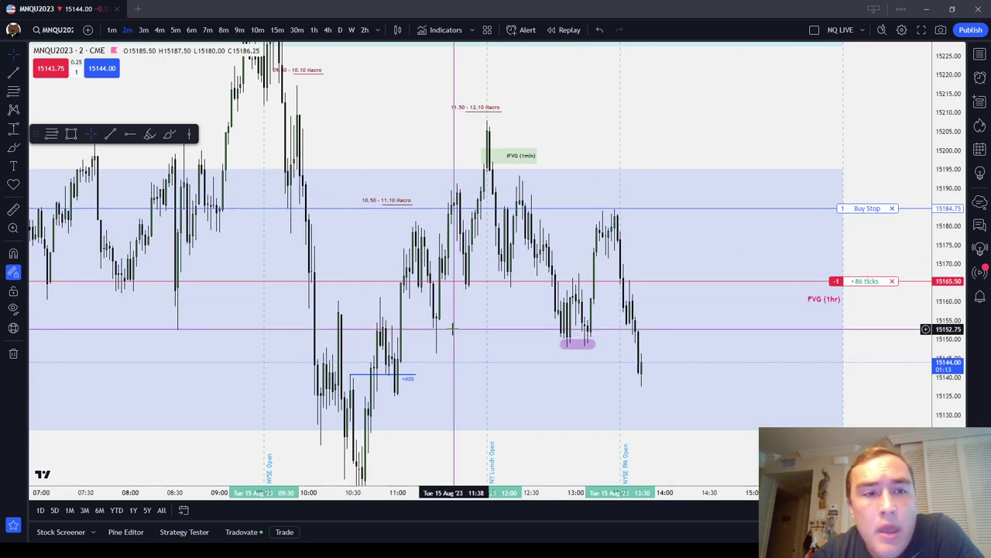
- Switch the chart to the 5-minute timeframe and highlight two price levels at about 15191 and 15186 before the NYSE Open
left_click_drag(362, 325, 626, 332)
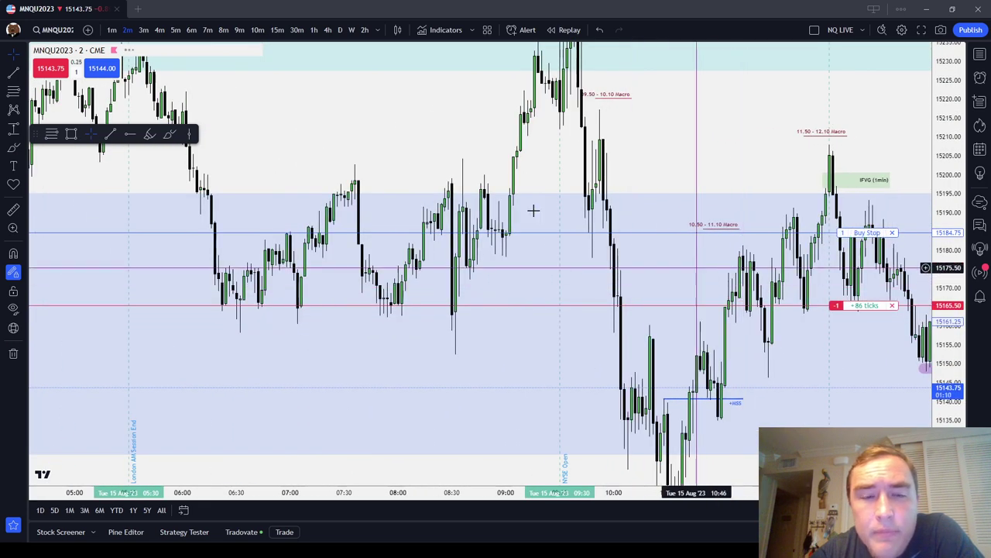
left_click(175, 29)
left_click_drag(639, 247, 391, 278)
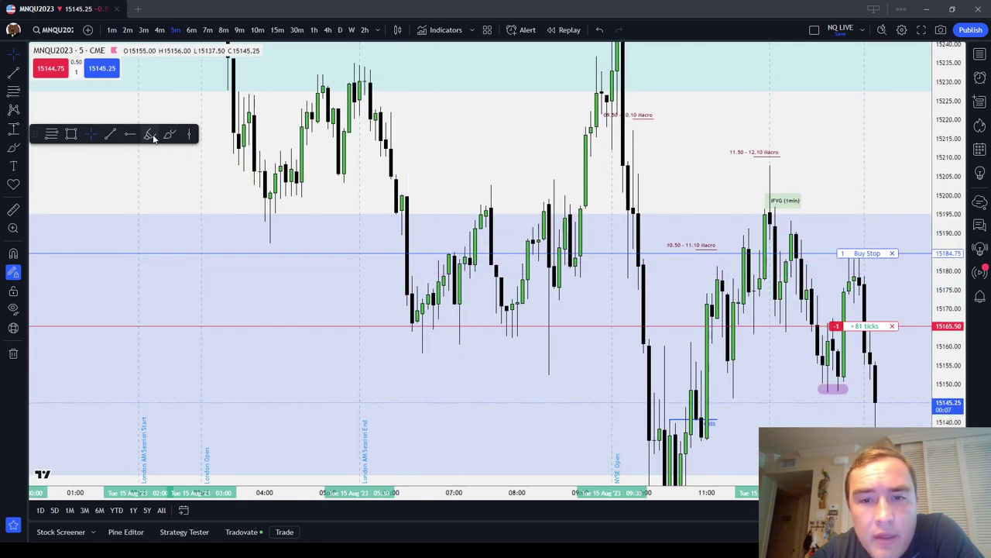
mouse_move(596, 229)
left_mouse_down()
mouse_move(546, 229)
mouse_move(602, 247)
left_mouse_up()
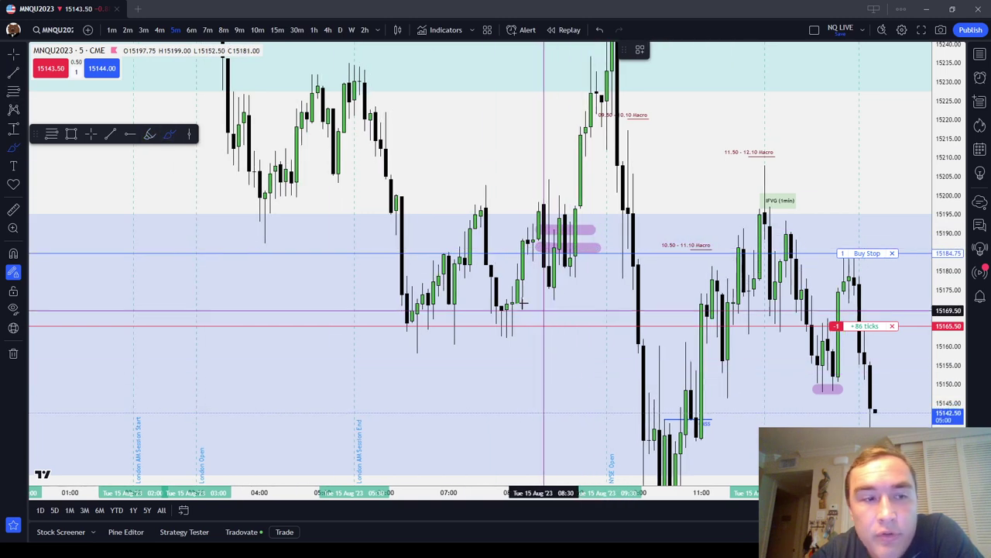
- Mark the low of the 08:30 candle with a short brush line and delete the line
left_click_drag(535, 377, 549, 377)
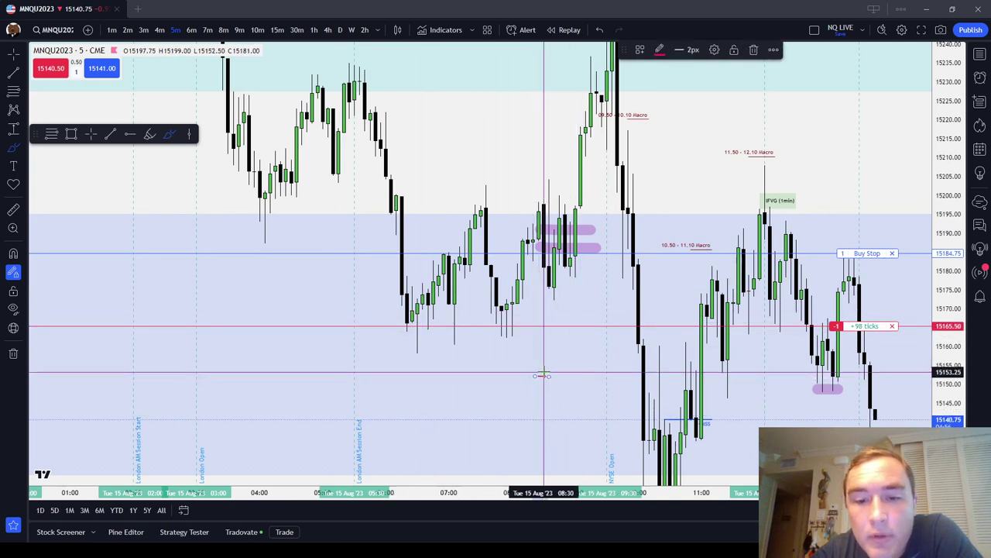
left_click(752, 50)
key("Escape")
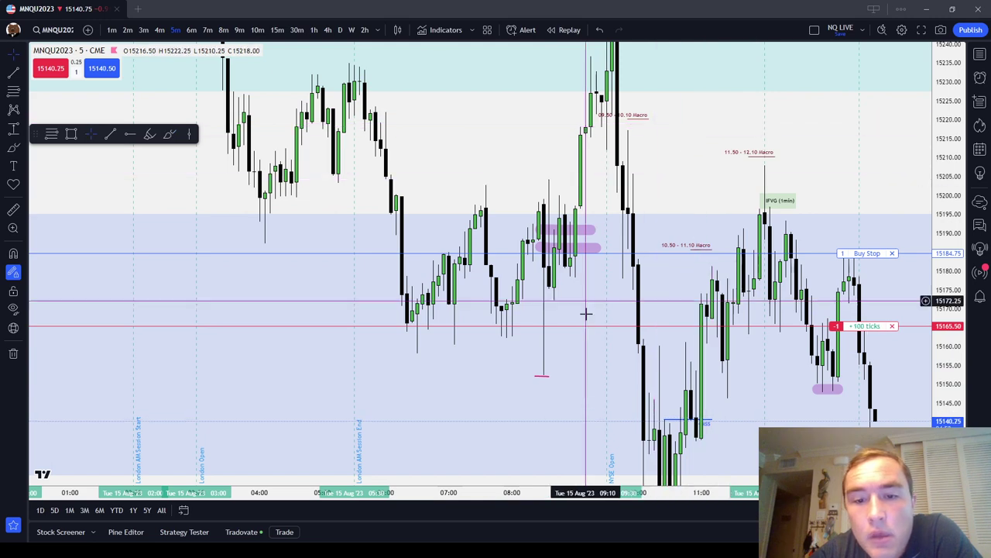
left_click(542, 376)
left_click(755, 49)
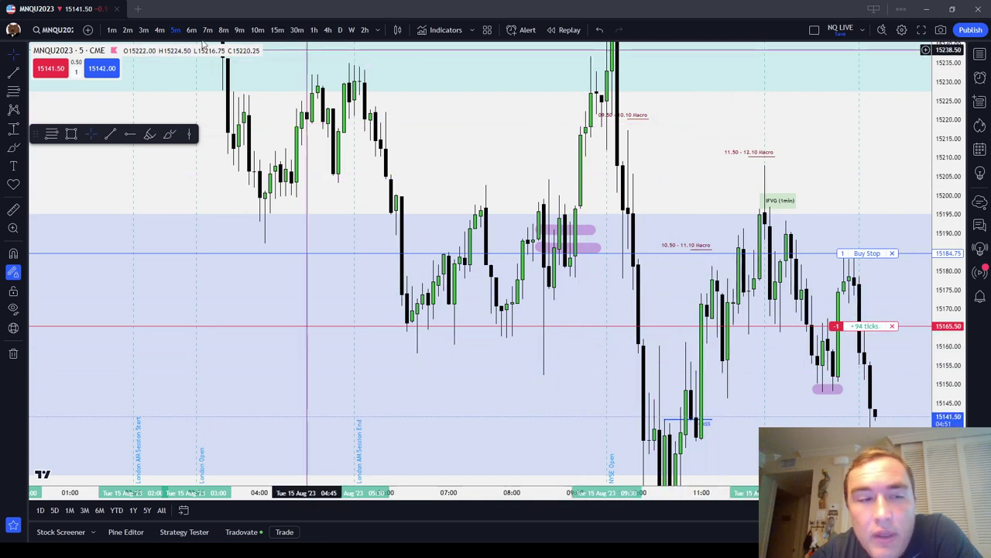
- Switch the chart to the 1-minute timeframe and delete the two purple highlights before the NYSE Open
left_click(114, 30)
scroll(654, 267, "up", 3)
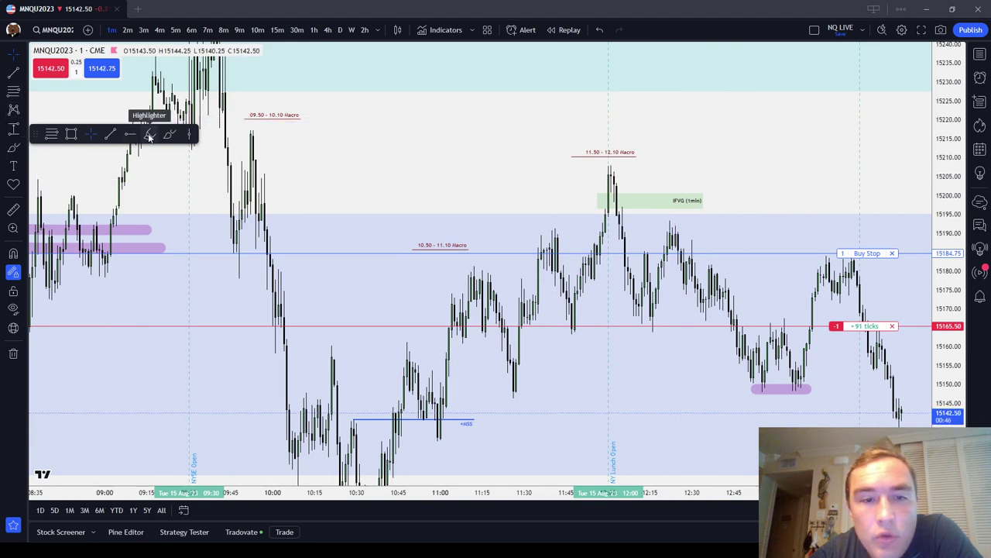
left_click(126, 230)
left_click(718, 50)
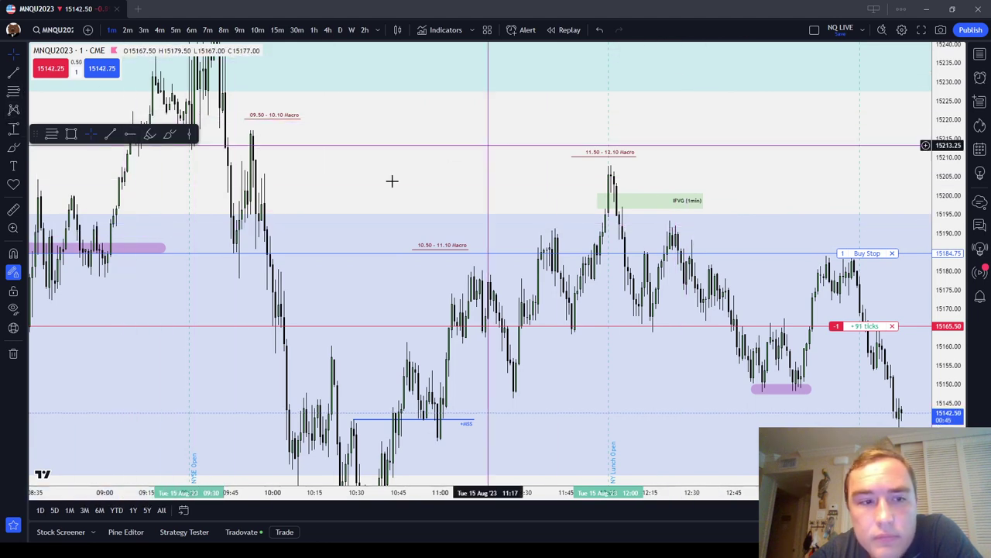
left_click(154, 252)
left_click(719, 50)
- Brush a circle and a short line at about 15208 on the NY Lunch Open high, and circle the swing low near 11:46
left_click_drag(708, 145, 641, 136)
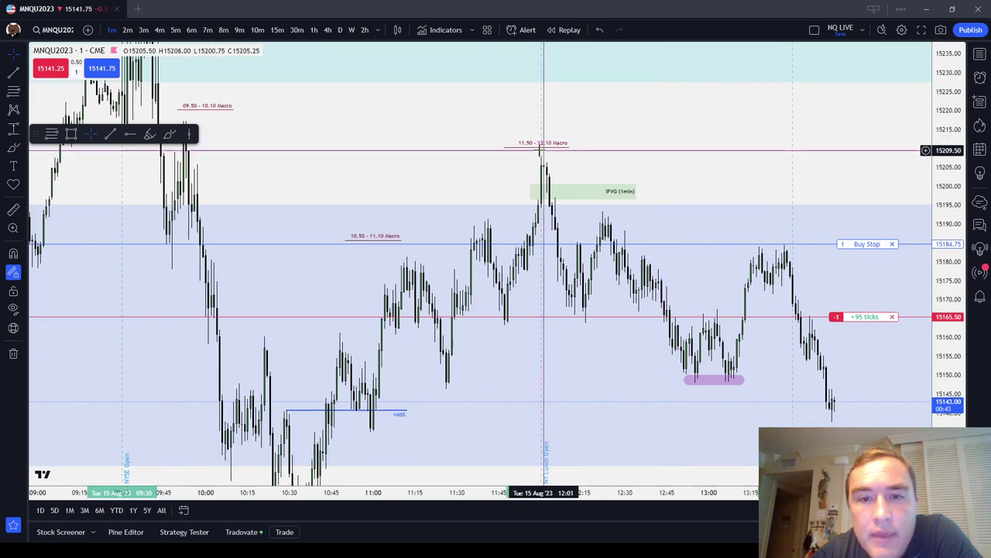
left_click(169, 133)
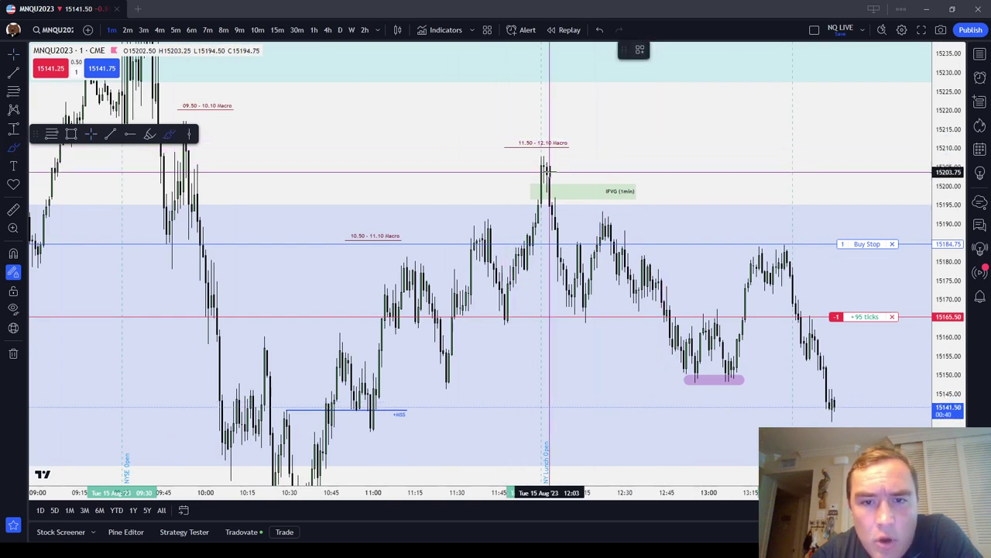
left_click_drag(548, 168, 554, 169)
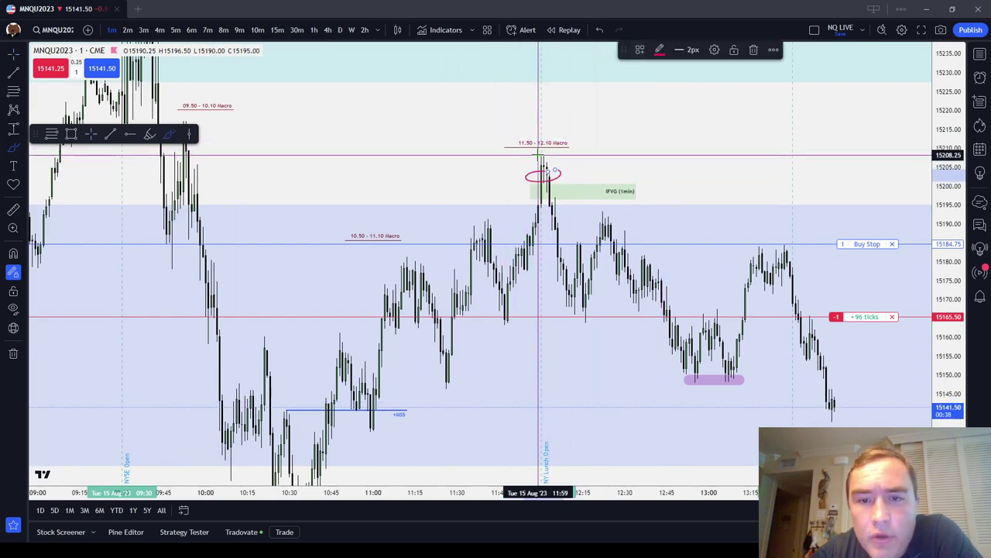
left_click(557, 155)
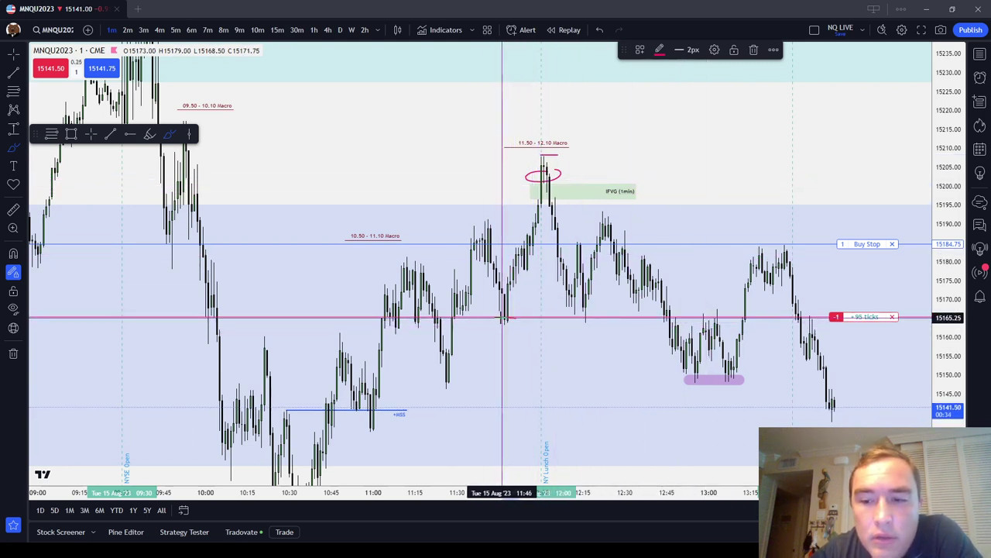
left_click_drag(487, 316, 508, 319)
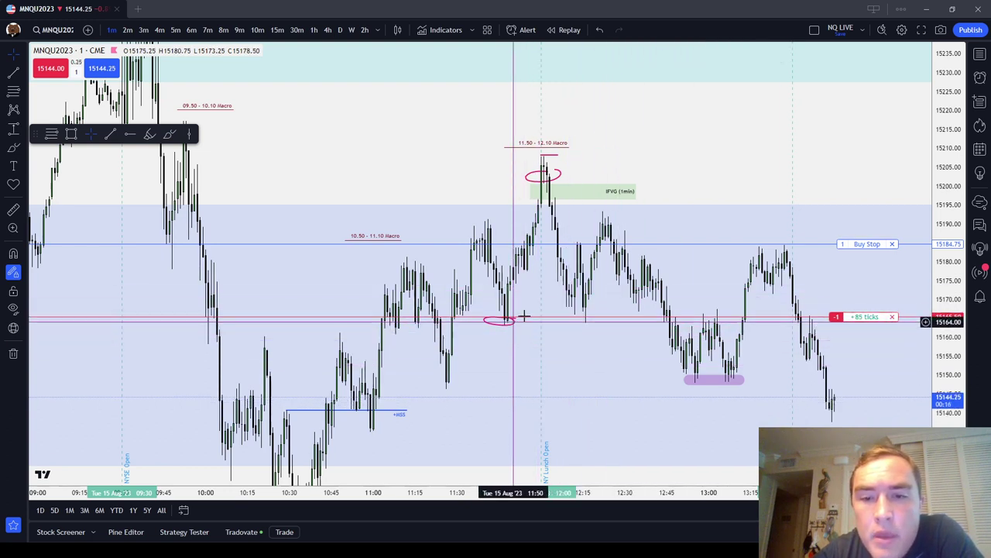
left_click_drag(695, 271, 756, 204)
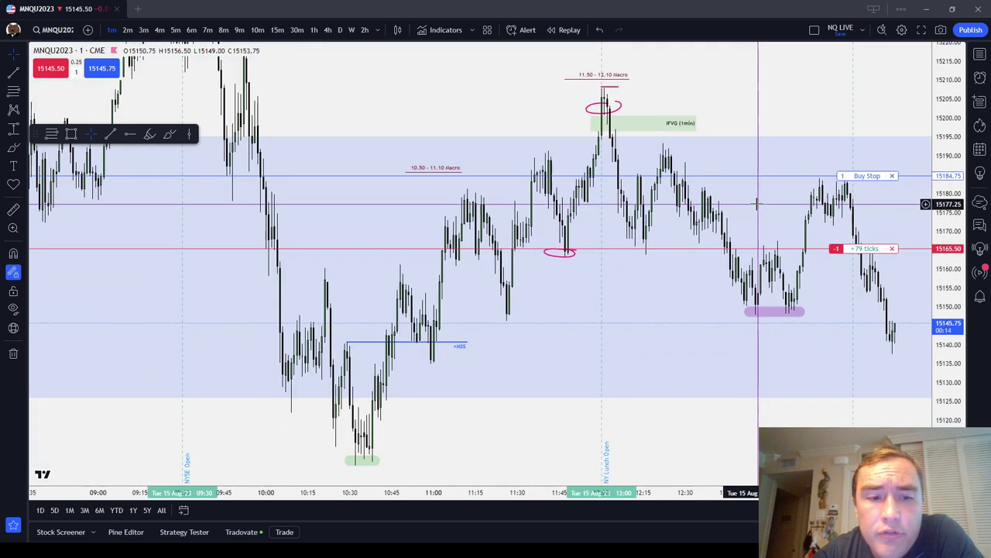
scroll(756, 204, "down", 3)
left_click_drag(584, 400, 598, 309)
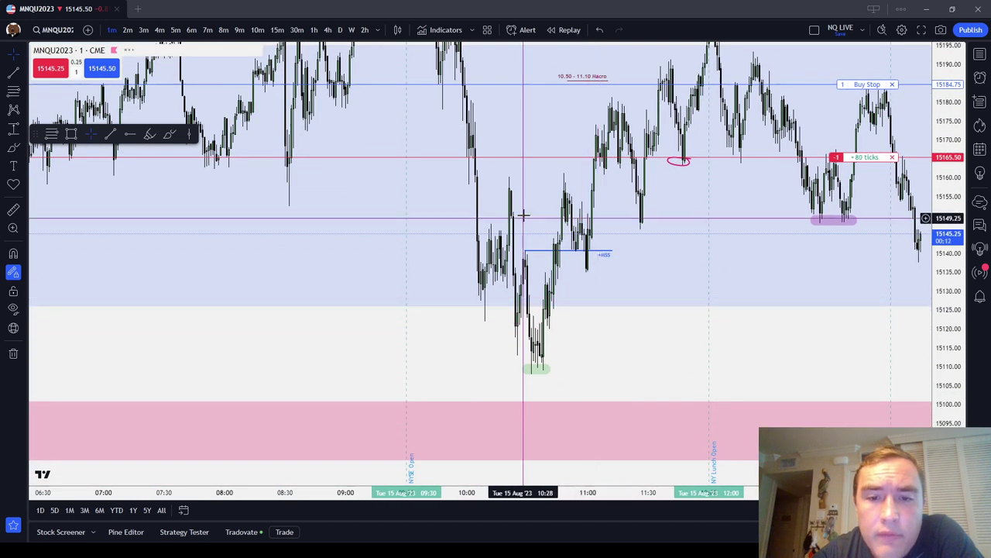
scroll(604, 299, "up", 2)
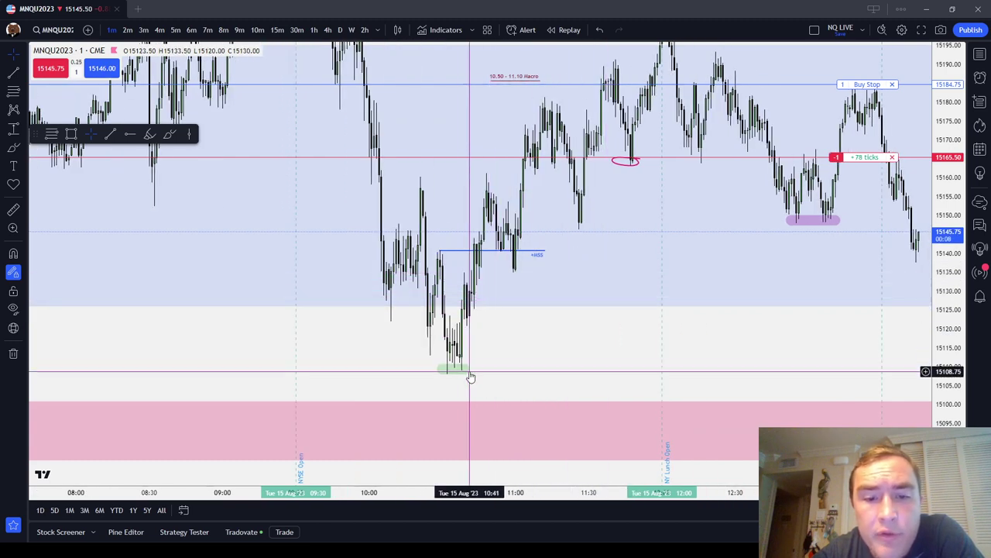
left_click_drag(486, 376, 358, 410)
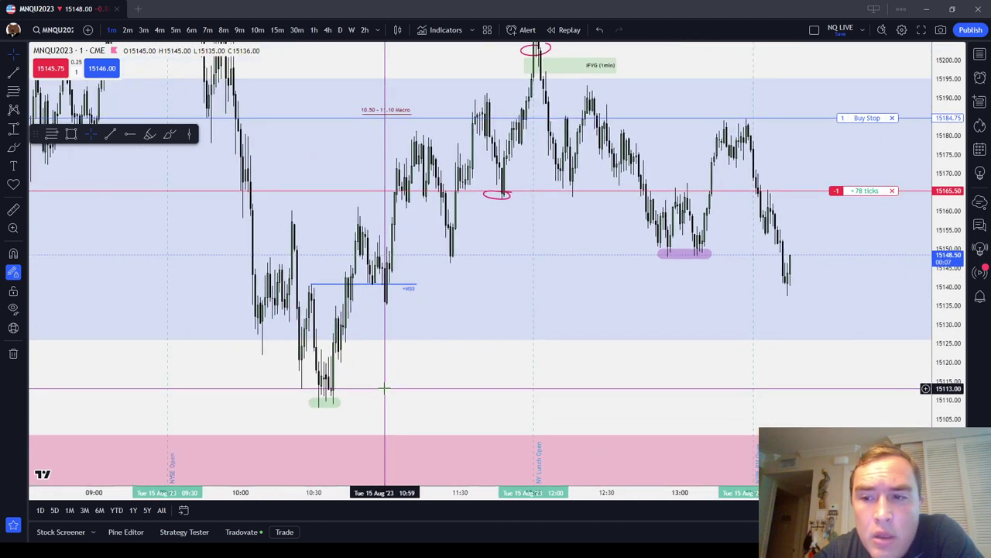
- Modify the buy stop order so that its price is 15164.50
left_click(848, 120)
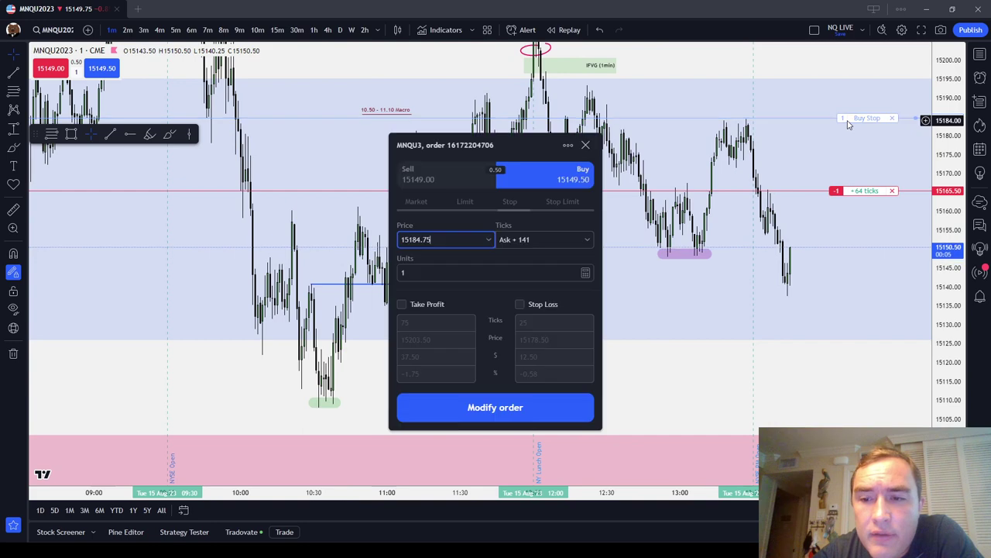
left_click(586, 146)
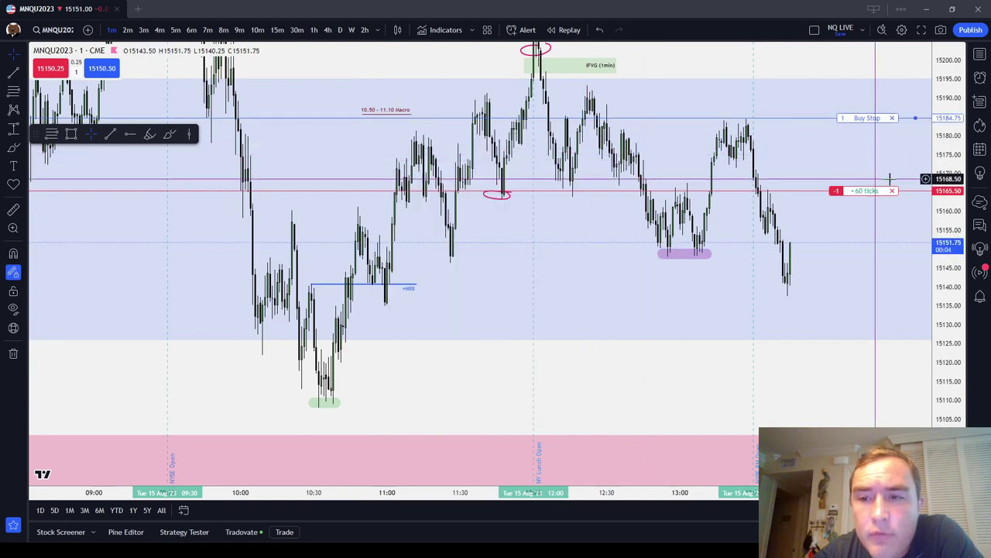
left_click(867, 118)
left_click(418, 246)
key("BackSpace")
key("BackSpace")
key("BackSpace")
key("BackSpace")
key("BackSpace")
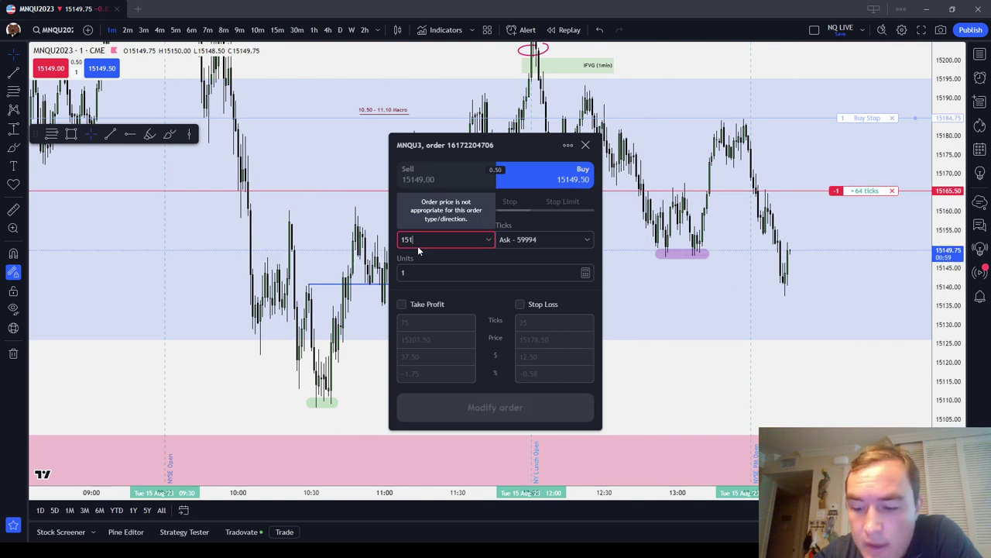
type("64.50")
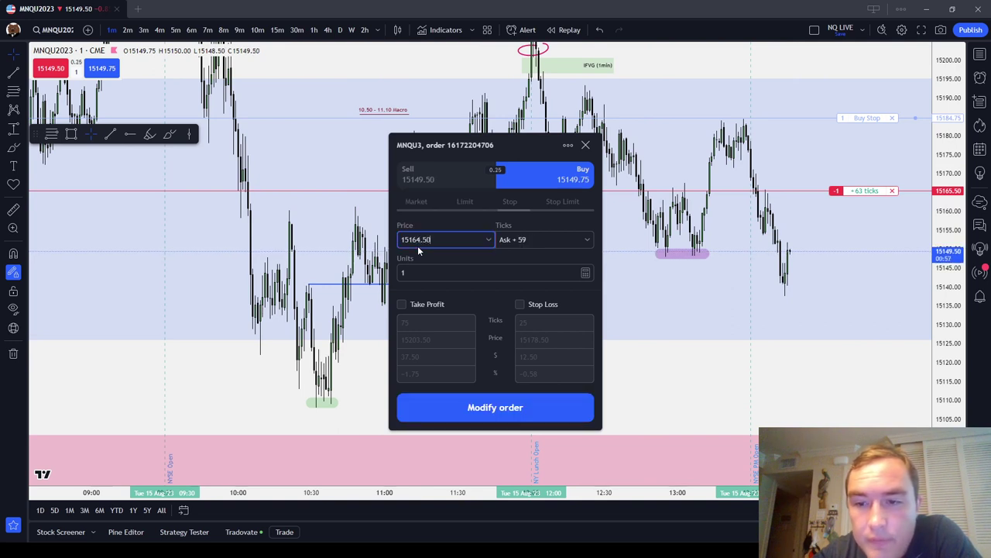
key("Return")
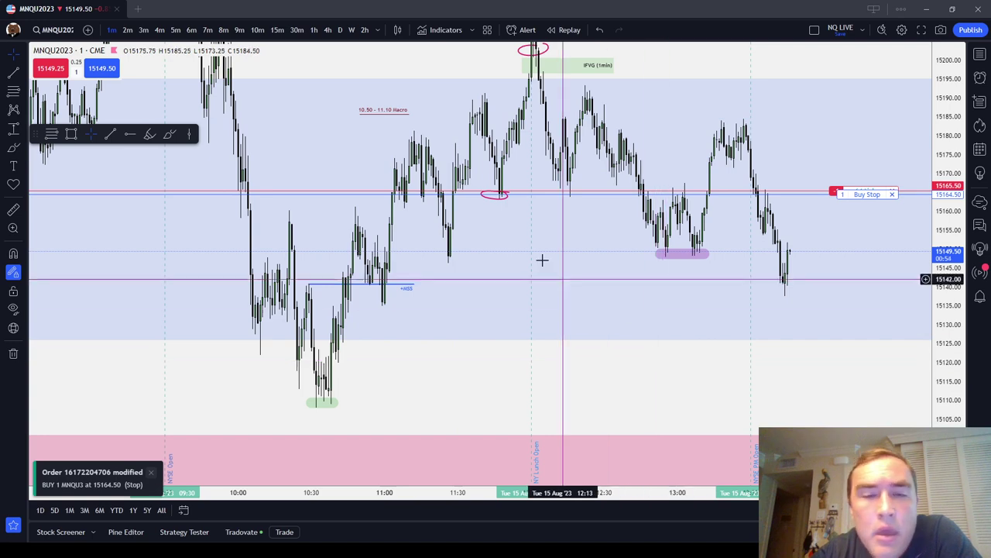
- Turn on the display of executions in the chart's trading settings and review the trades marked around the NYSE PM Open
left_click_drag(688, 144, 756, 308)
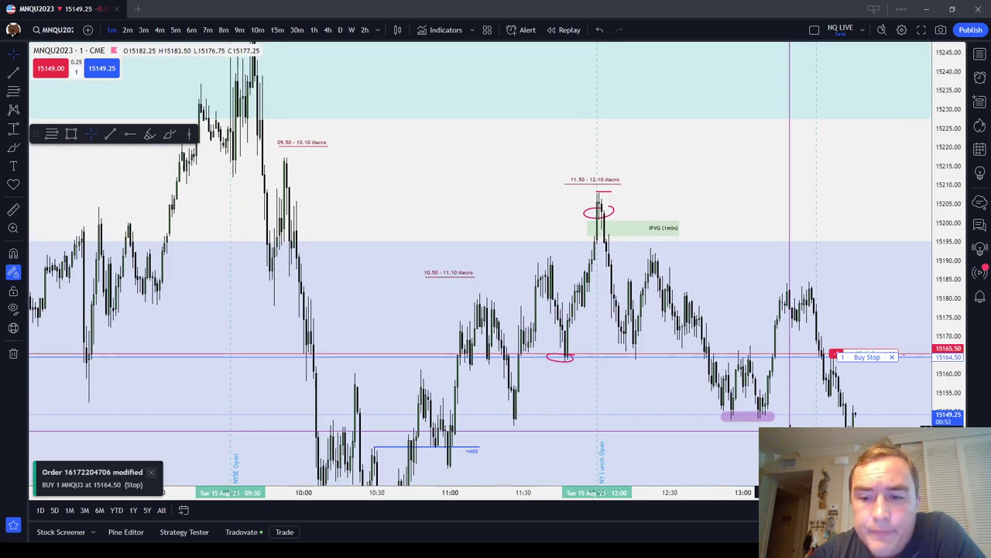
left_click_drag(784, 426, 716, 402)
right_click(655, 402)
left_click(678, 532)
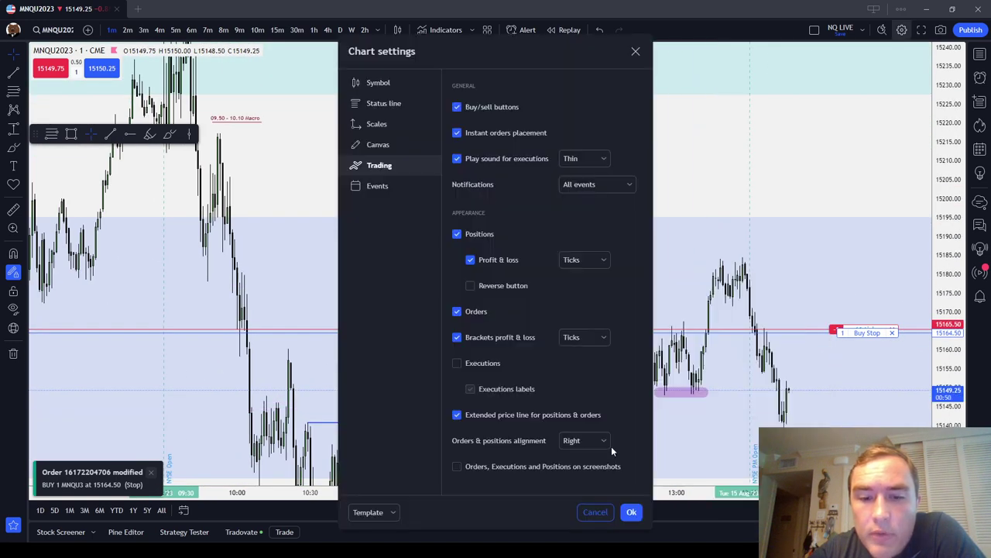
left_click(457, 363)
left_click(630, 511)
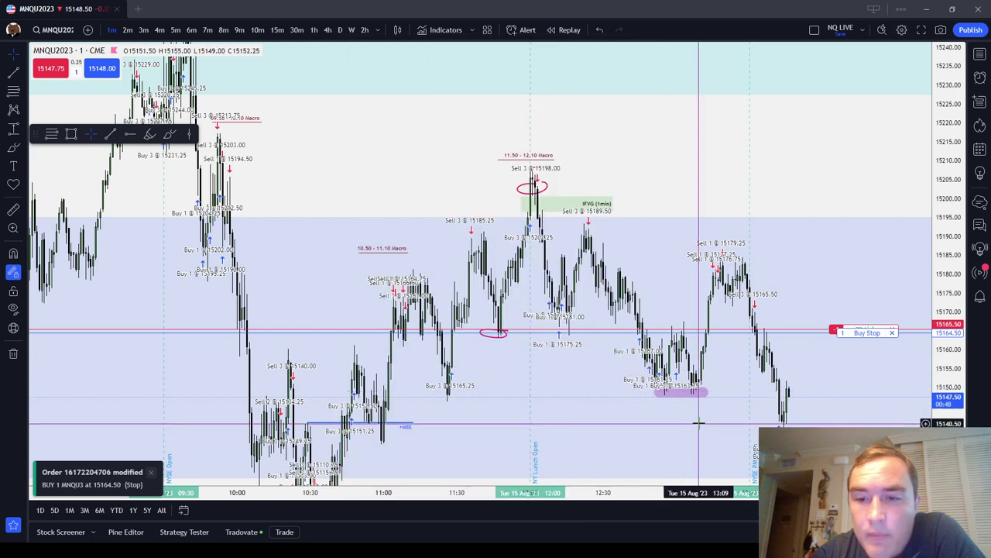
scroll(698, 421, "up", 3)
left_click_drag(659, 399, 682, 283)
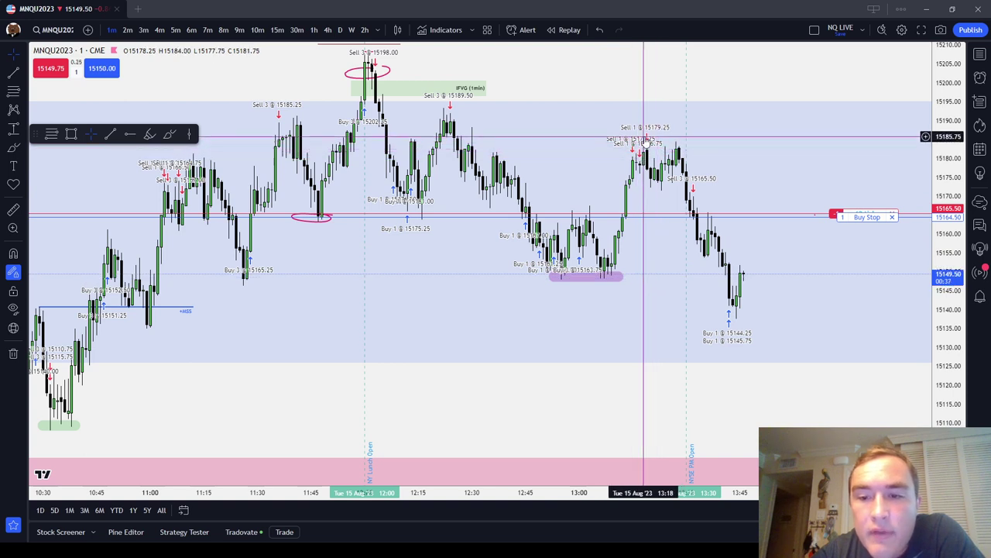
- Turn off the display of executions in the chart's trading settings
right_click(458, 321)
left_click(554, 529)
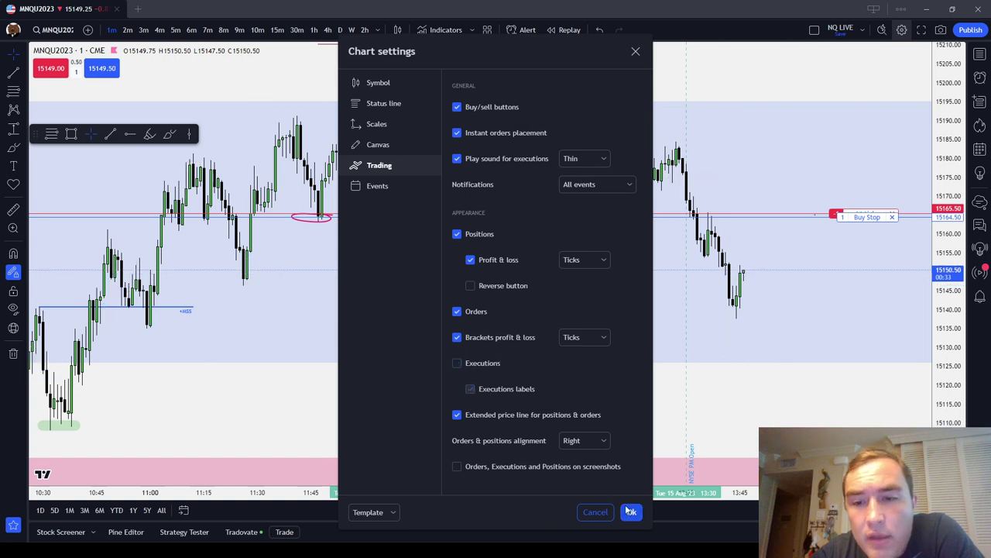
left_click(629, 511)
- Brush short horizontal lines at about 15126, 15130 and 15133 on the rise near 10:42, and circle the swing low beneath the green highlight
scroll(594, 371, "down", 2)
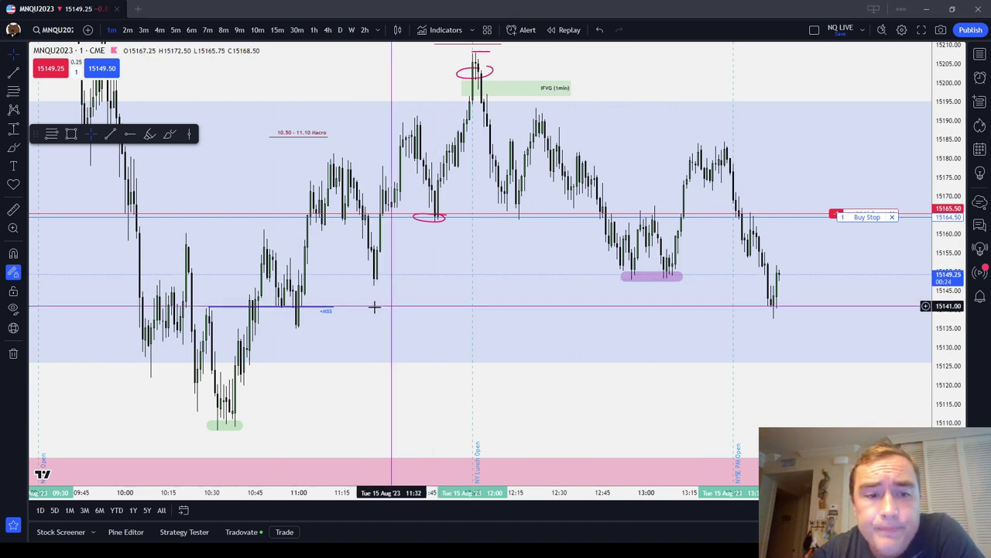
left_click_drag(374, 306, 696, 334)
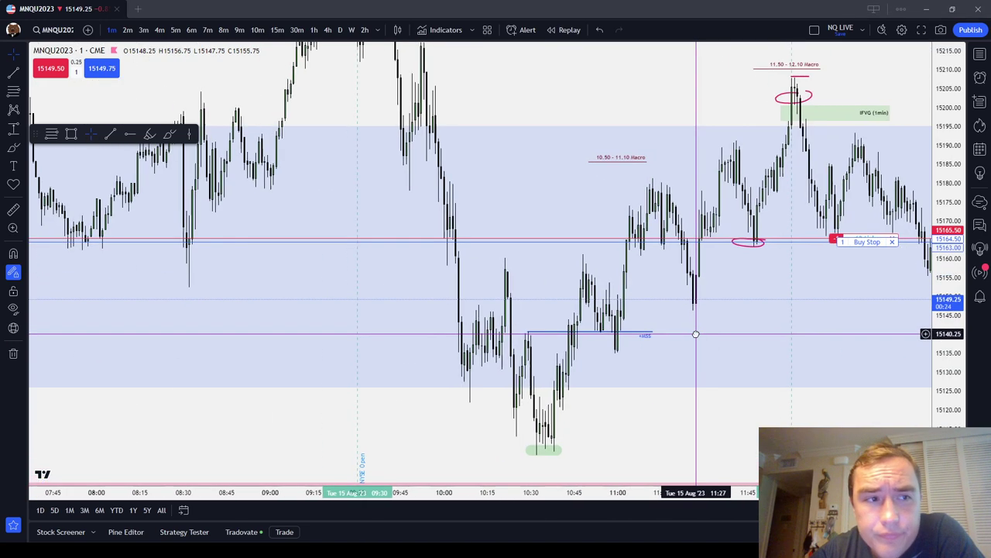
left_click(168, 135)
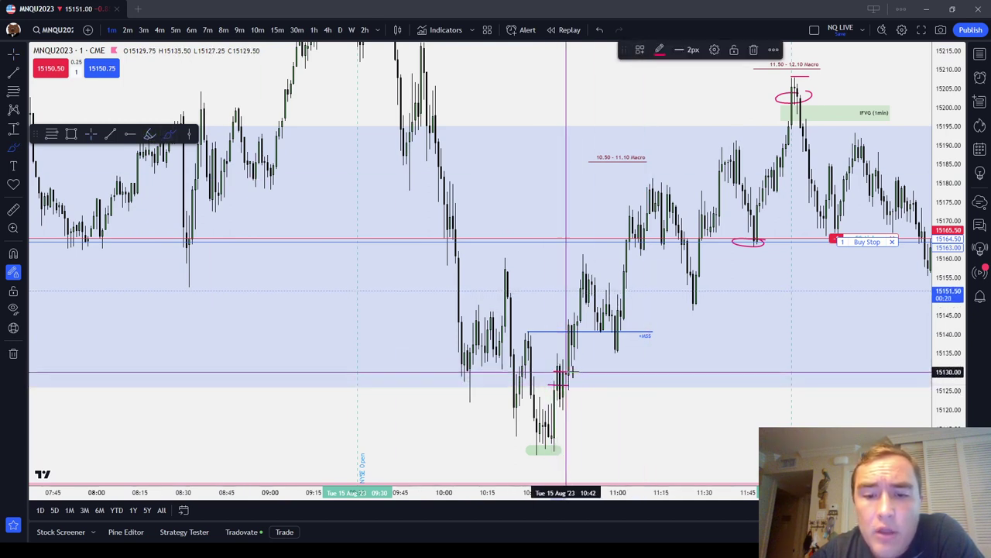
left_click_drag(572, 372, 589, 360)
mouse_move(560, 457)
left_mouse_down()
mouse_move(528, 460)
mouse_move(546, 465)
mouse_move(543, 456)
left_mouse_up()
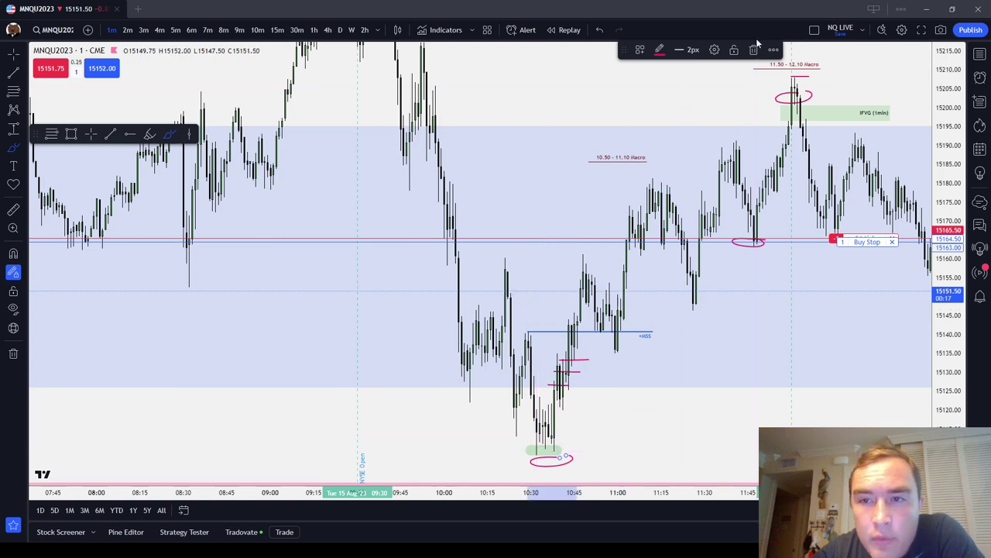
- Delete the brushed circle under the morning swing low and the three short brush lines on the rise near 10:42
left_click(754, 50)
key("Escape")
left_click_drag(571, 380, 469, 375)
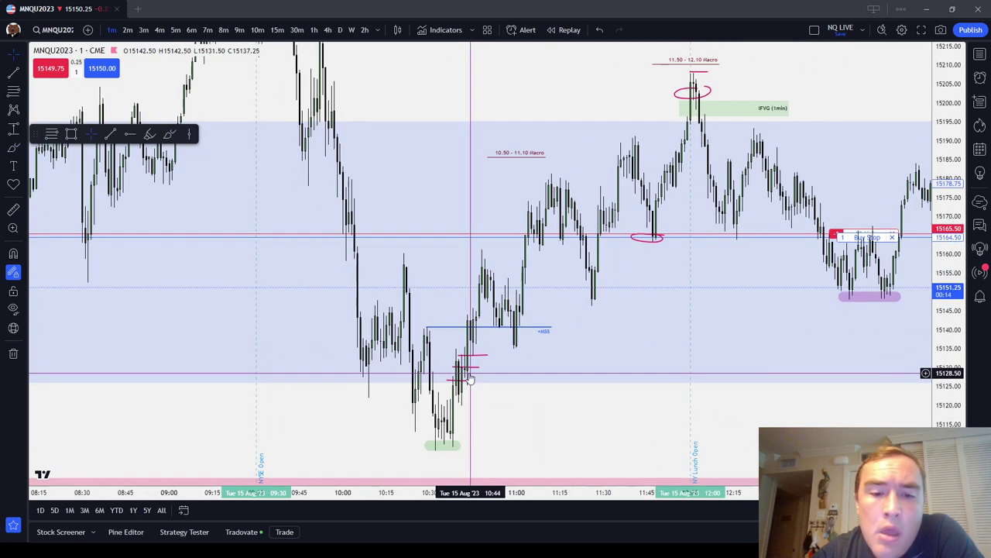
double_click(469, 365)
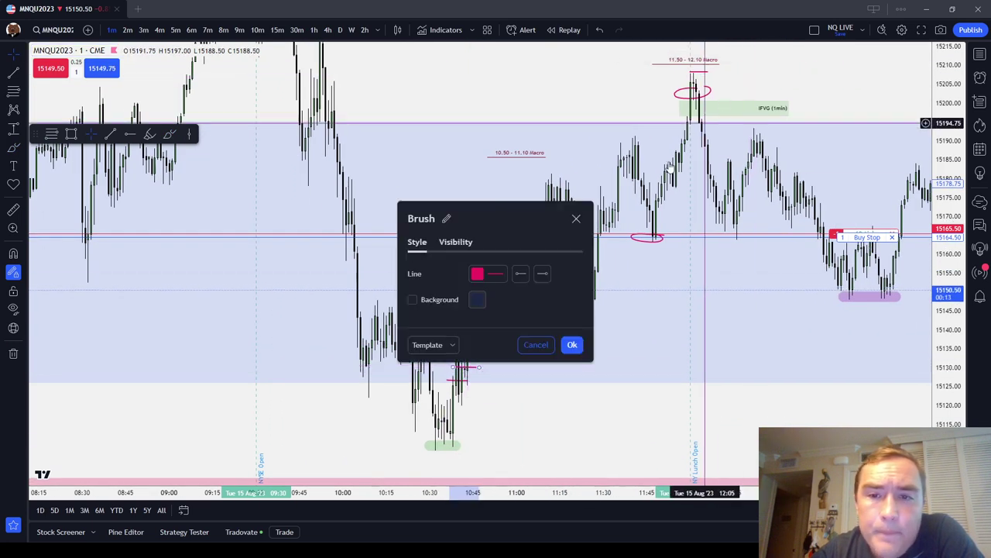
left_click(577, 218)
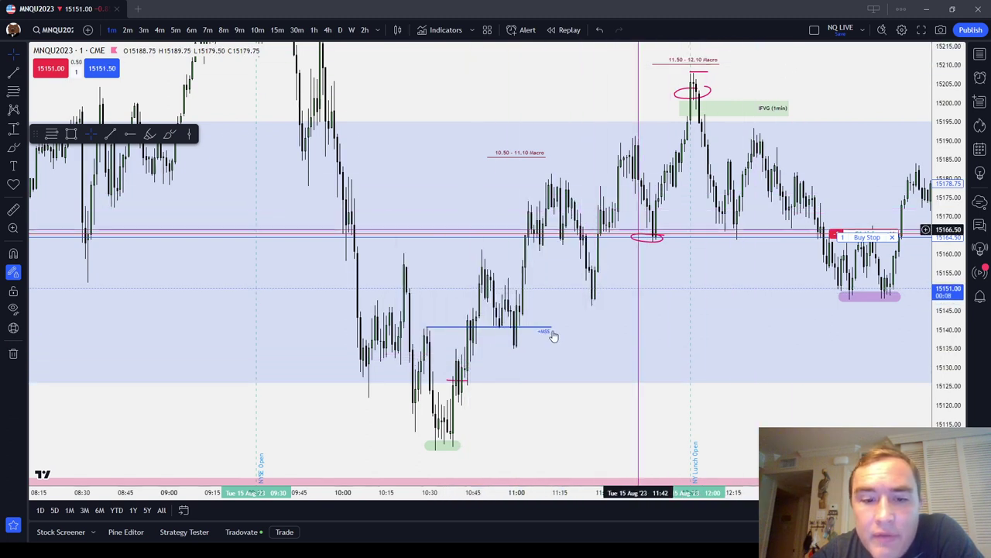
left_click(465, 381)
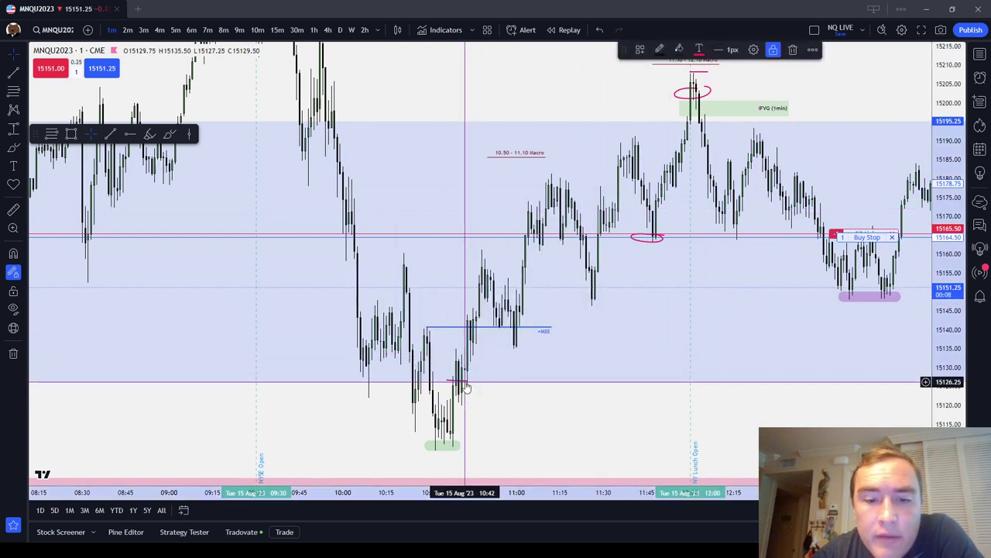
left_click(613, 288)
scroll(373, 299, "up", 2)
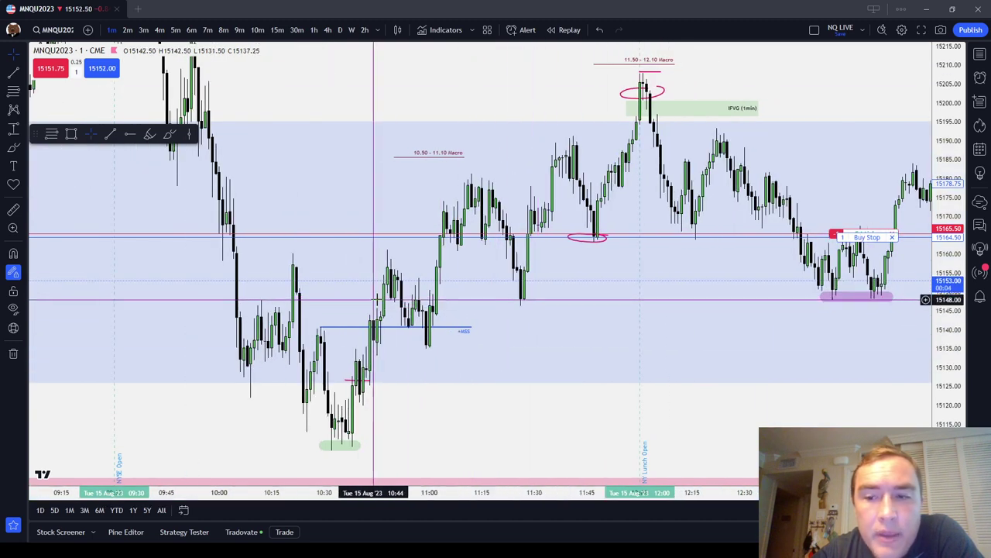
left_click(650, 88)
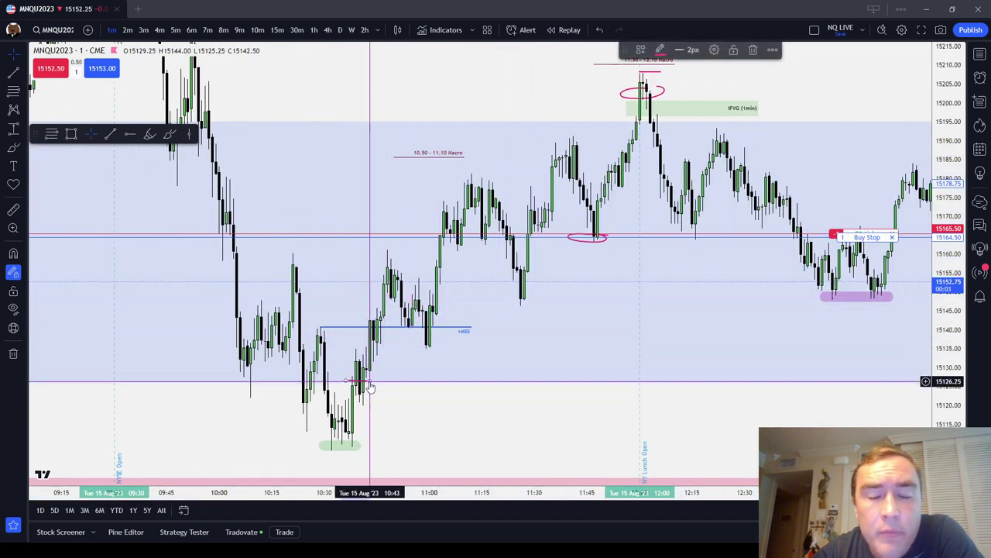
left_click(756, 48)
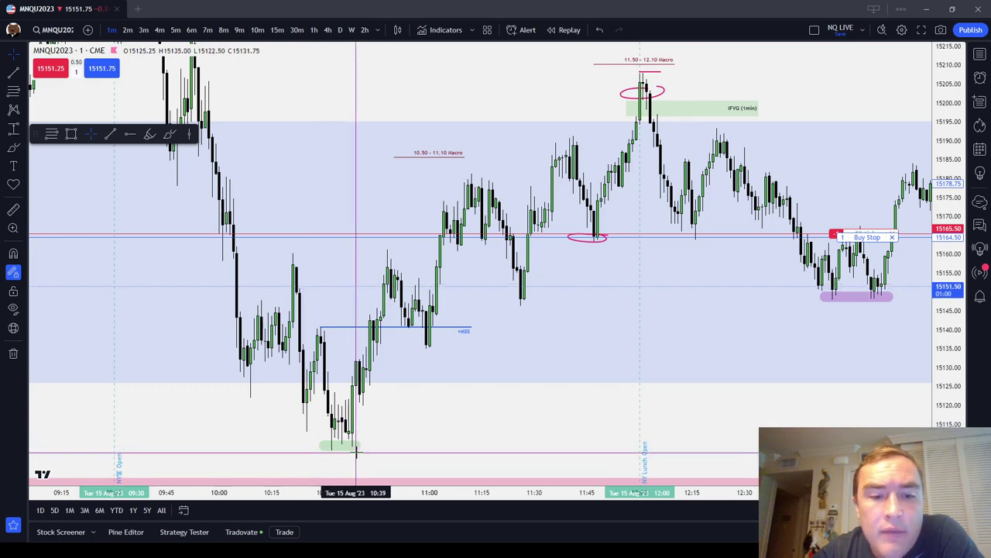
left_click_drag(356, 453, 296, 451)
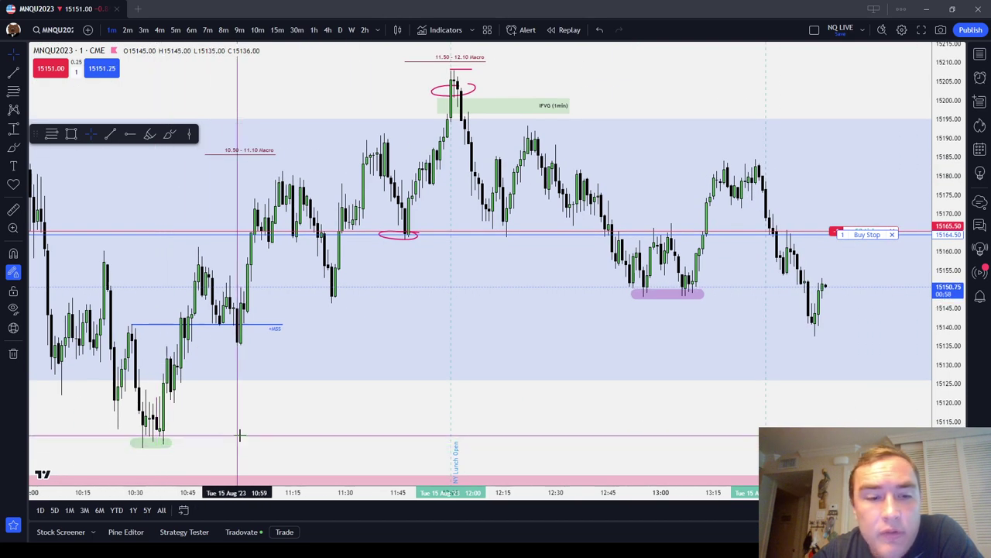
scroll(310, 426, "down", 3)
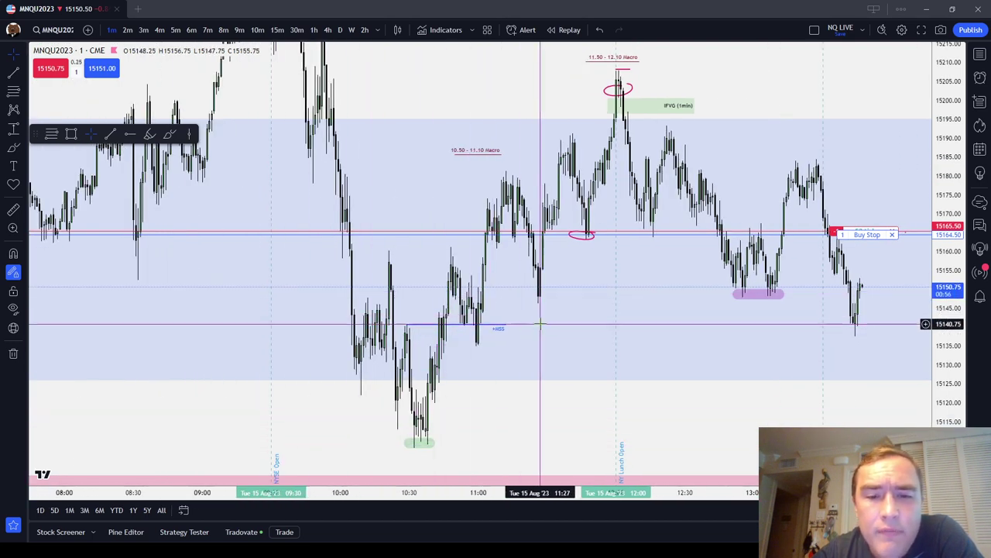